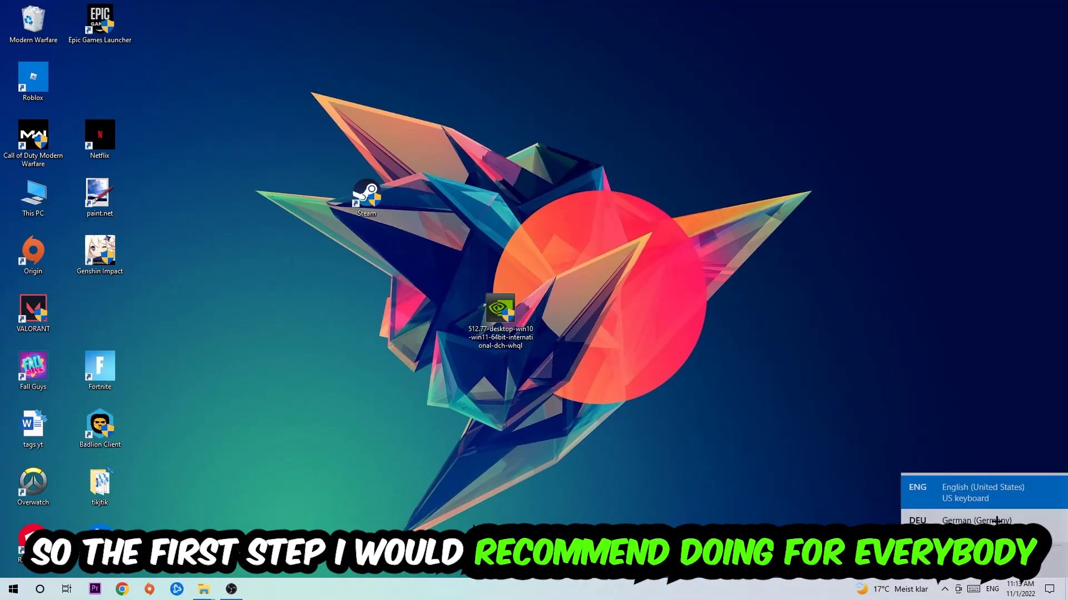
Change the taskbar keyboard language from ENG to German (Germany).
{"action": "left_click", "coordinate": [997, 521]}
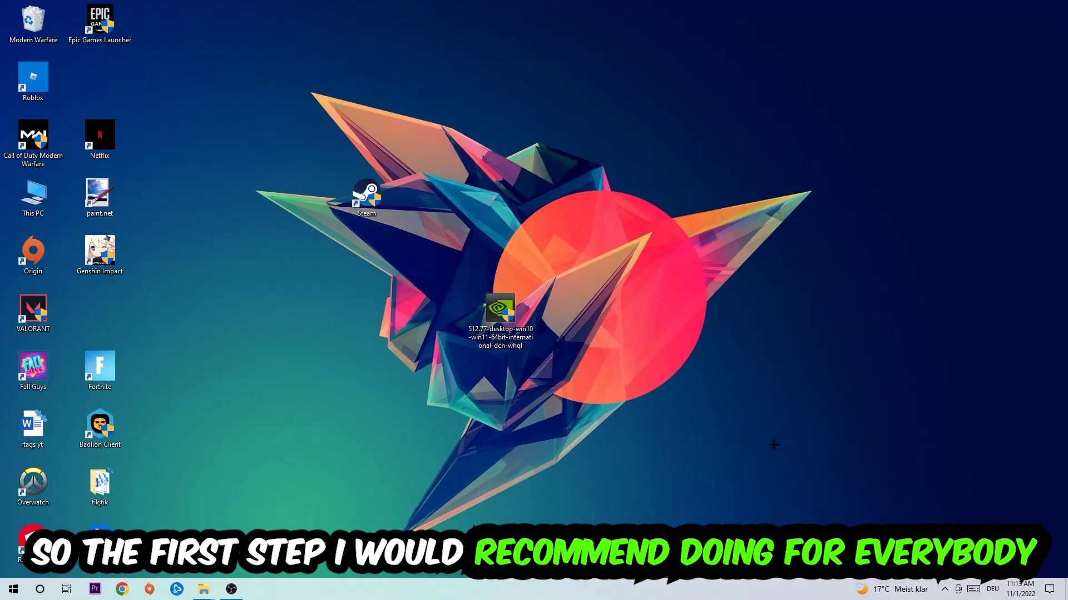
Launch cmd from Run, maximize the console, and run ipconfig /flushdns.
{"action": "key", "text": "super+r"}
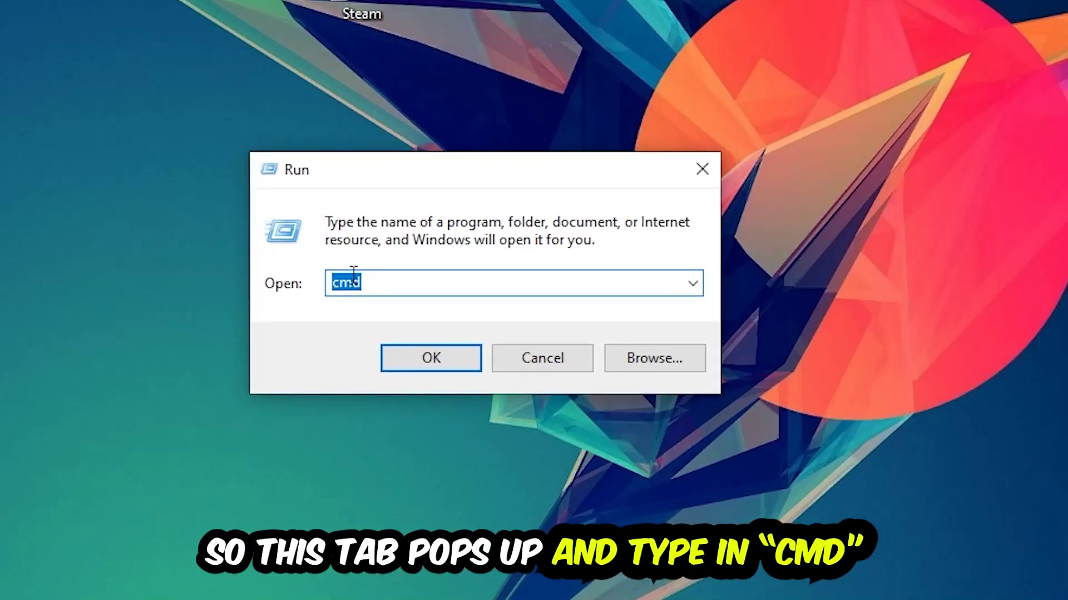
{"action": "type", "text": "cmd"}
{"action": "left_click", "coordinate": [474, 352]}
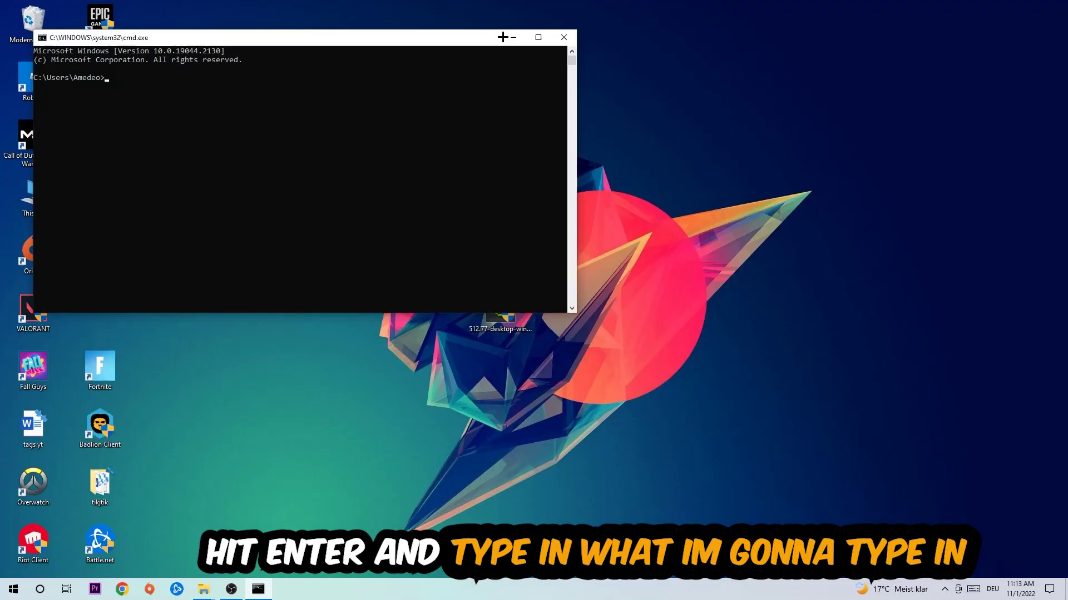
{"action": "left_click", "coordinate": [538, 37]}
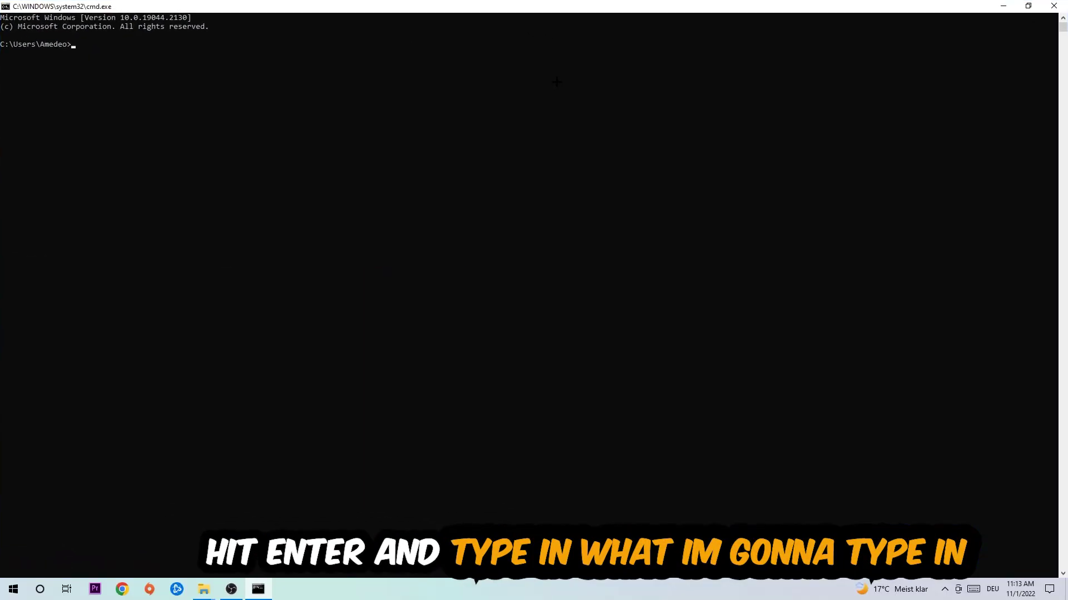
{"action": "type", "text": "ip"}
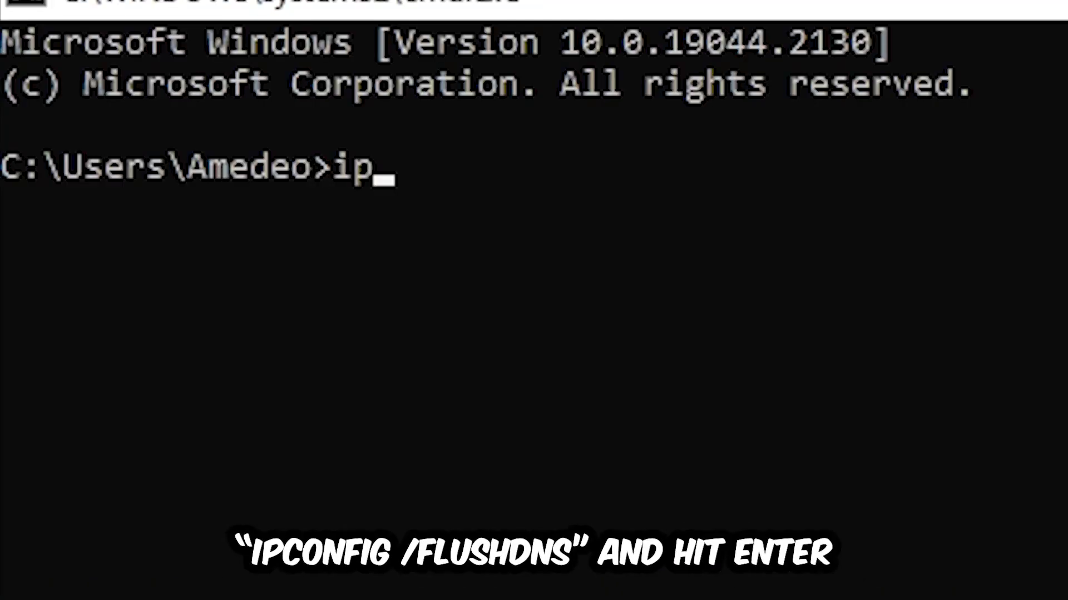
{"action": "type", "text": "config "}
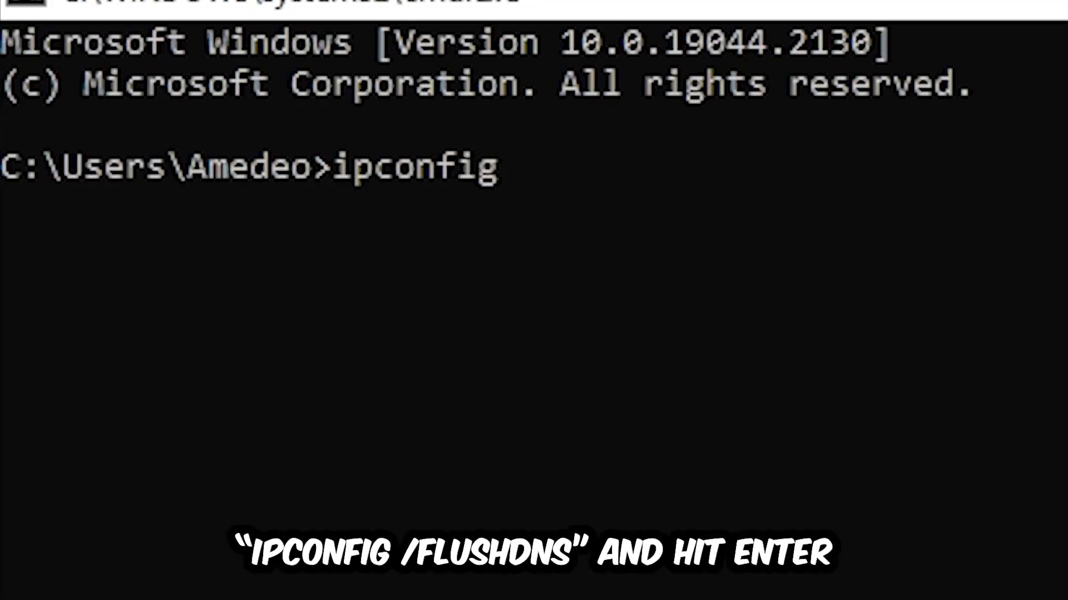
{"action": "type", "text": "/fk"}
{"action": "key", "text": "BackSpace"}
{"action": "type", "text": "l"}
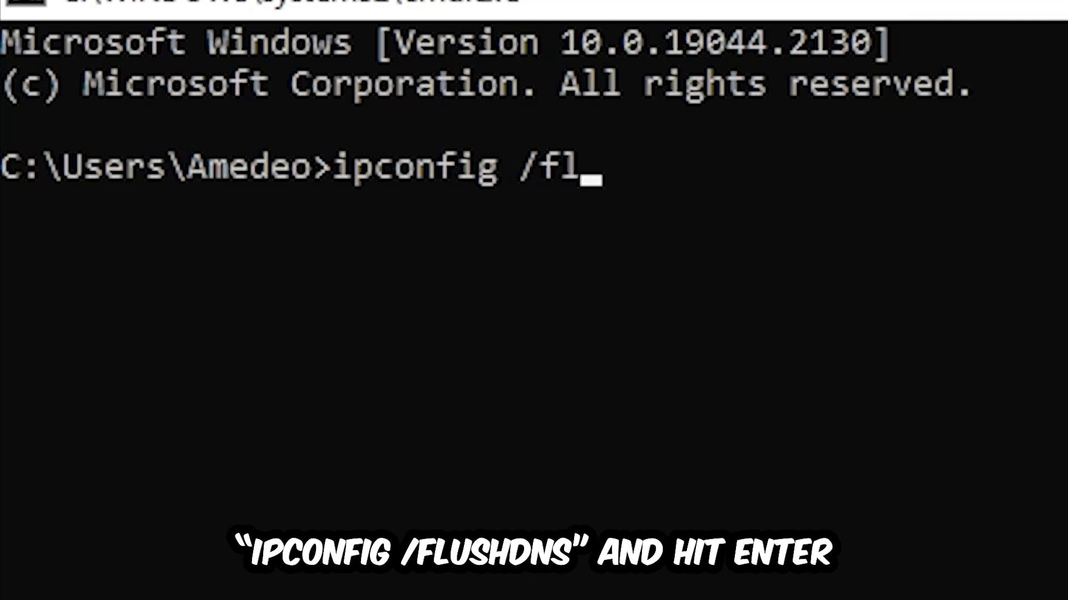
{"action": "type", "text": "ushdns"}
{"action": "key", "text": "Return"}
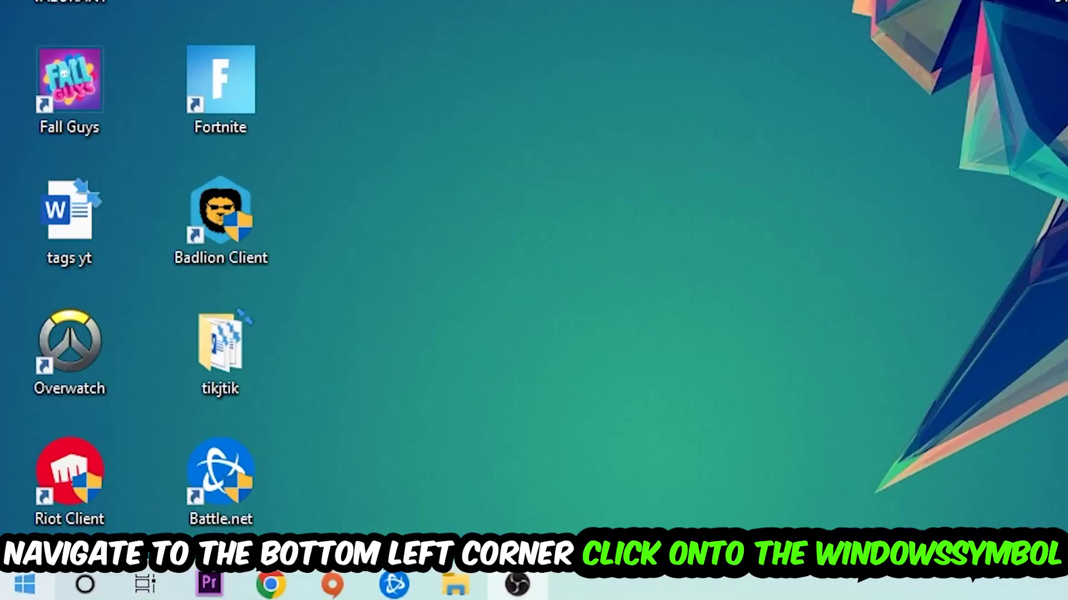
Open Network and Sharing Center from Settings > Network & Internet.
{"action": "left_click", "coordinate": [13, 589]}
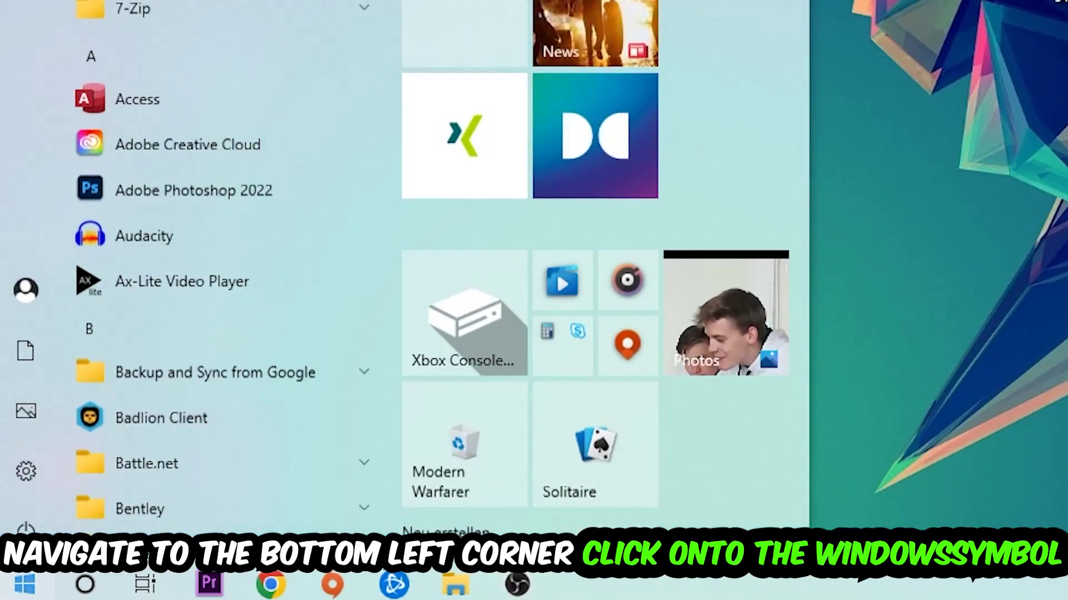
{"action": "left_click", "coordinate": [25, 473]}
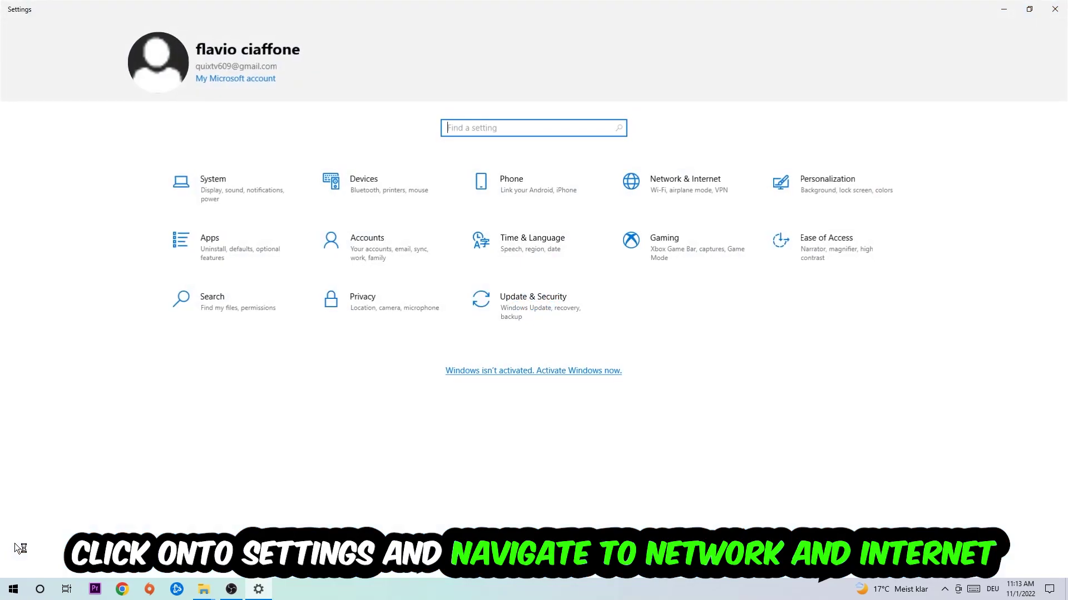
{"action": "left_click", "coordinate": [703, 180]}
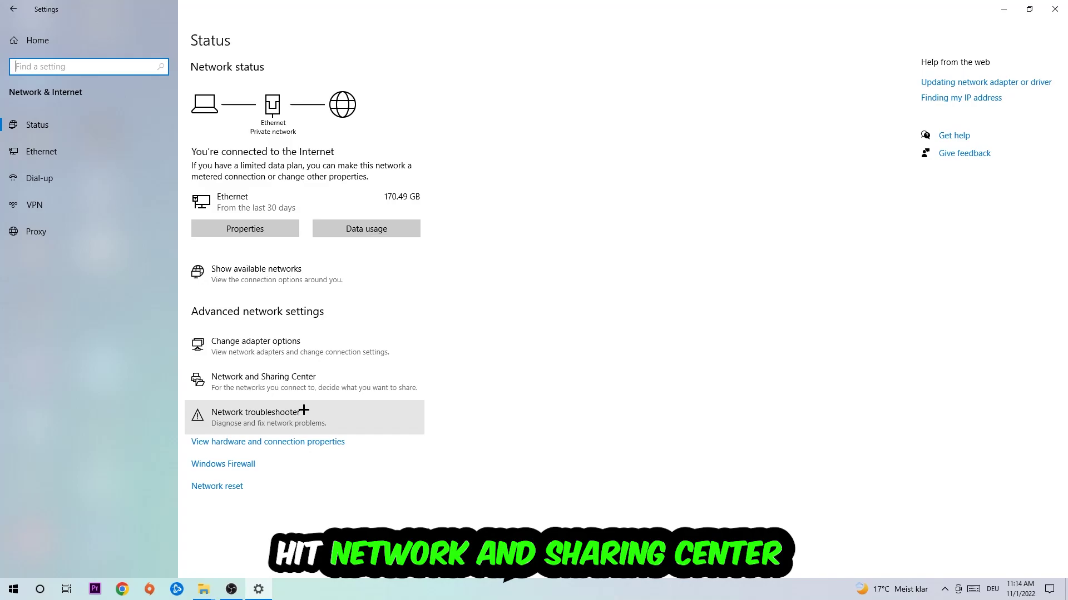
{"action": "left_click", "coordinate": [324, 381]}
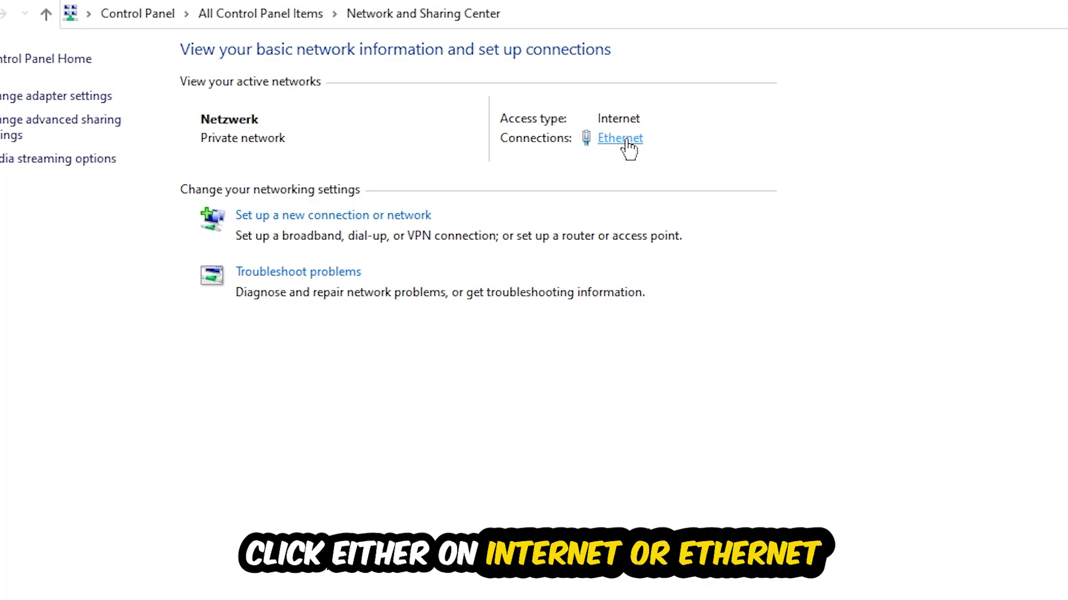
Open Ethernet's properties and its Internet Protocol Version 4 (TCP/IPv4) settings.
{"action": "left_click", "coordinate": [621, 139]}
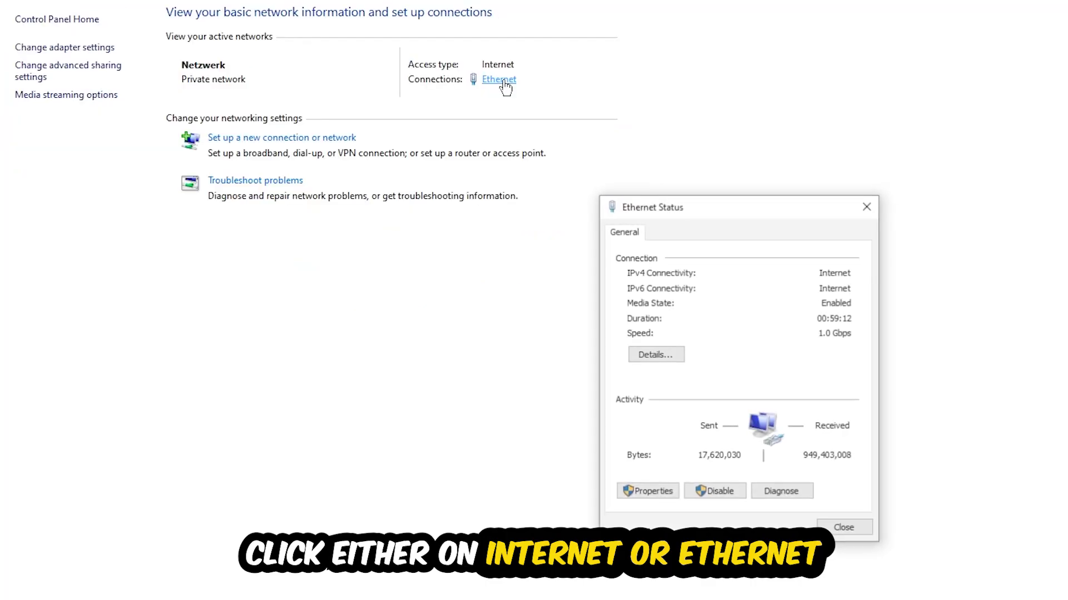
{"action": "left_click_drag", "start_coordinate": [639, 209], "coordinate": [486, 136]}
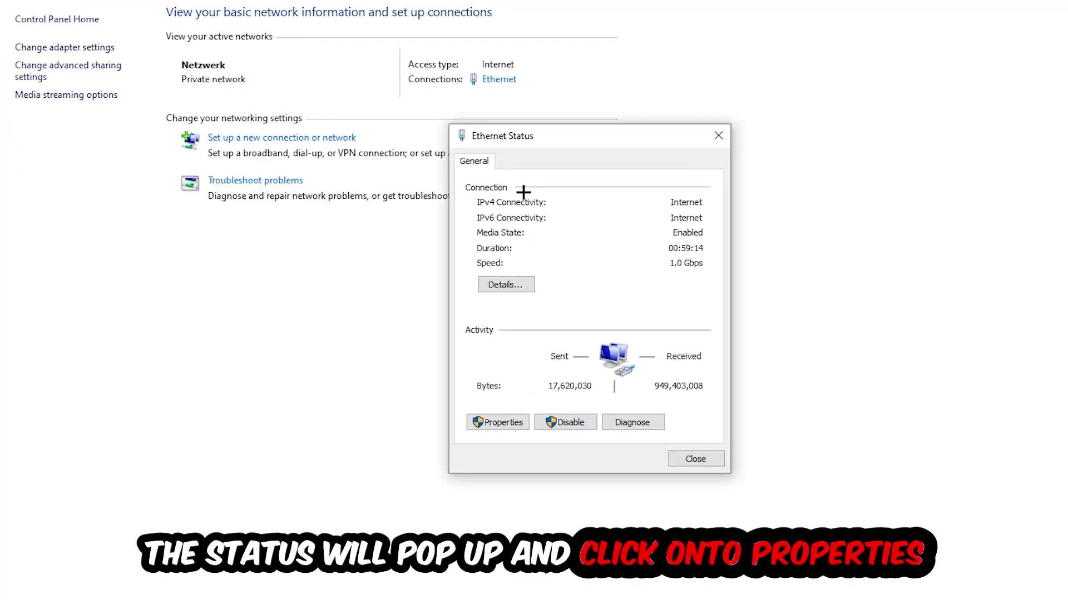
{"action": "left_click", "coordinate": [498, 425]}
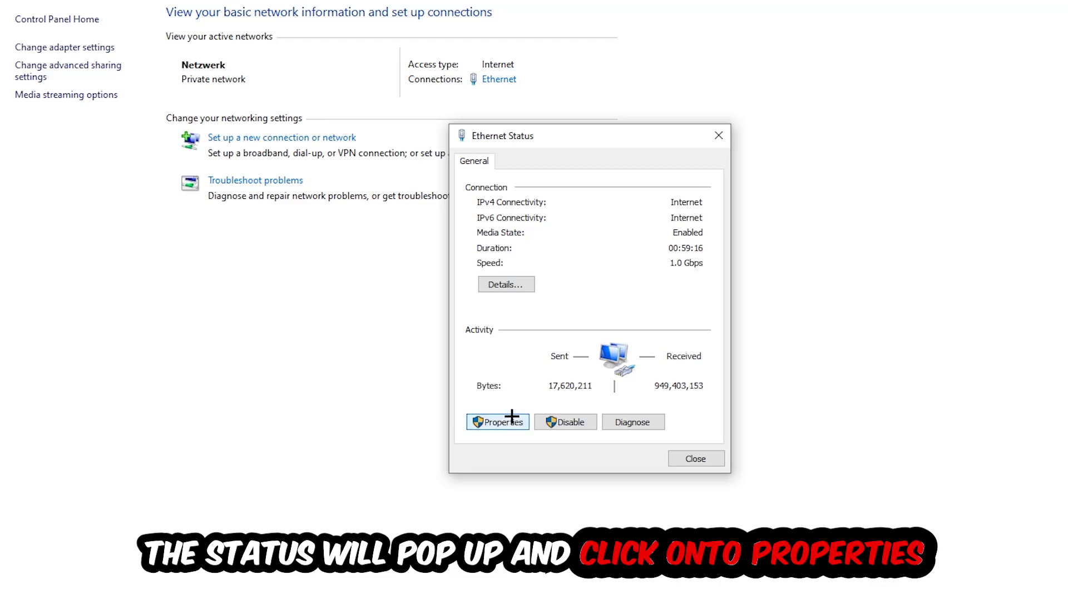
{"action": "left_click", "coordinate": [511, 417]}
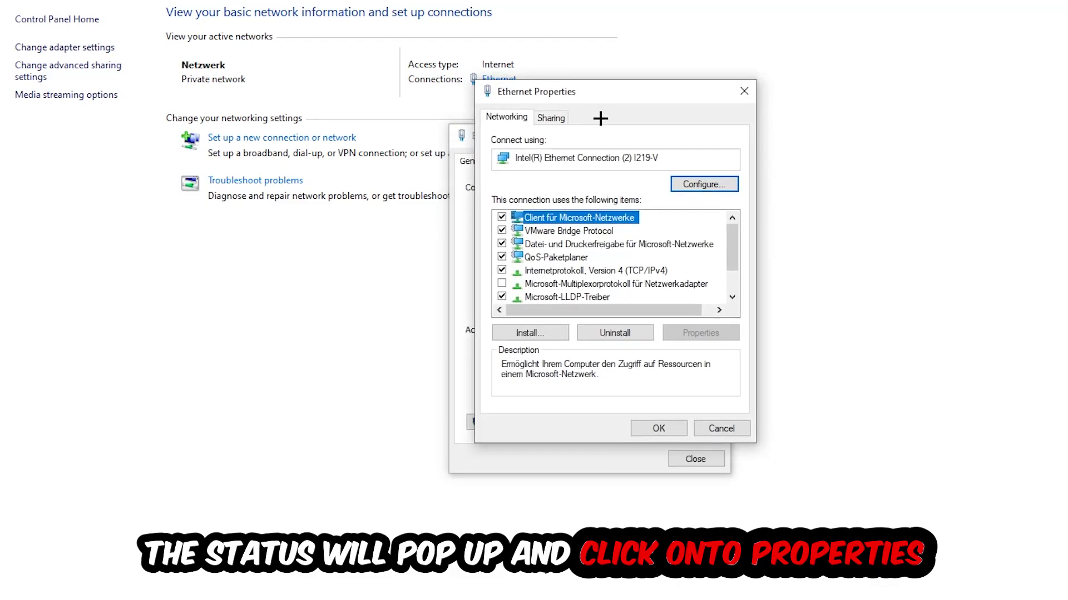
{"action": "double_click", "coordinate": [570, 269]}
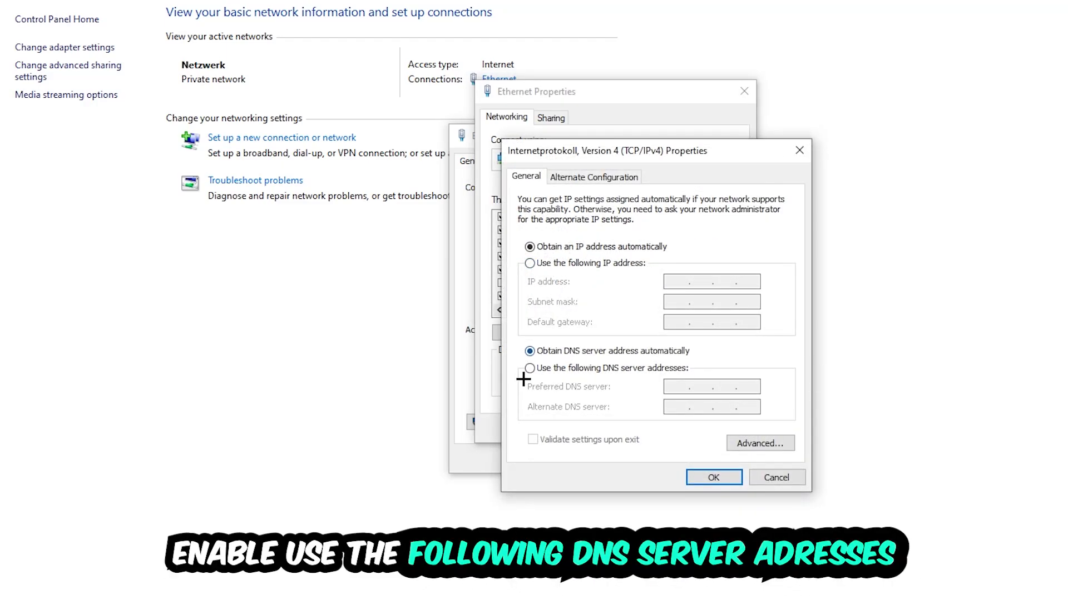
Select 'Use the following DNS server addresses', confirm both dialogs, and close Ethernet Status.
{"action": "left_click", "coordinate": [548, 370]}
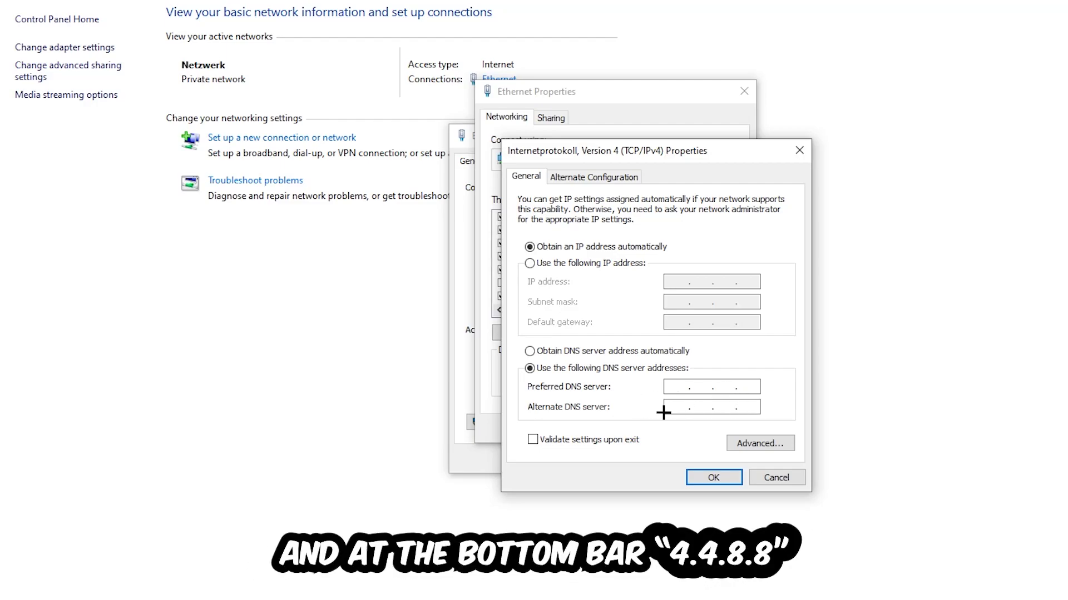
{"action": "left_click", "coordinate": [712, 478]}
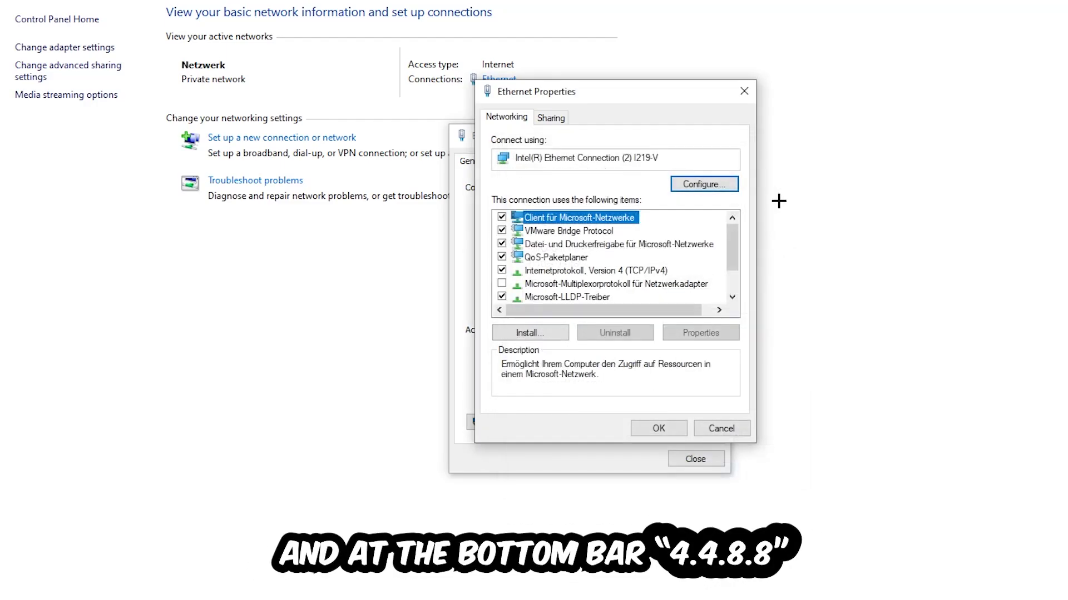
{"action": "left_click", "coordinate": [744, 91]}
{"action": "left_click", "coordinate": [718, 135]}
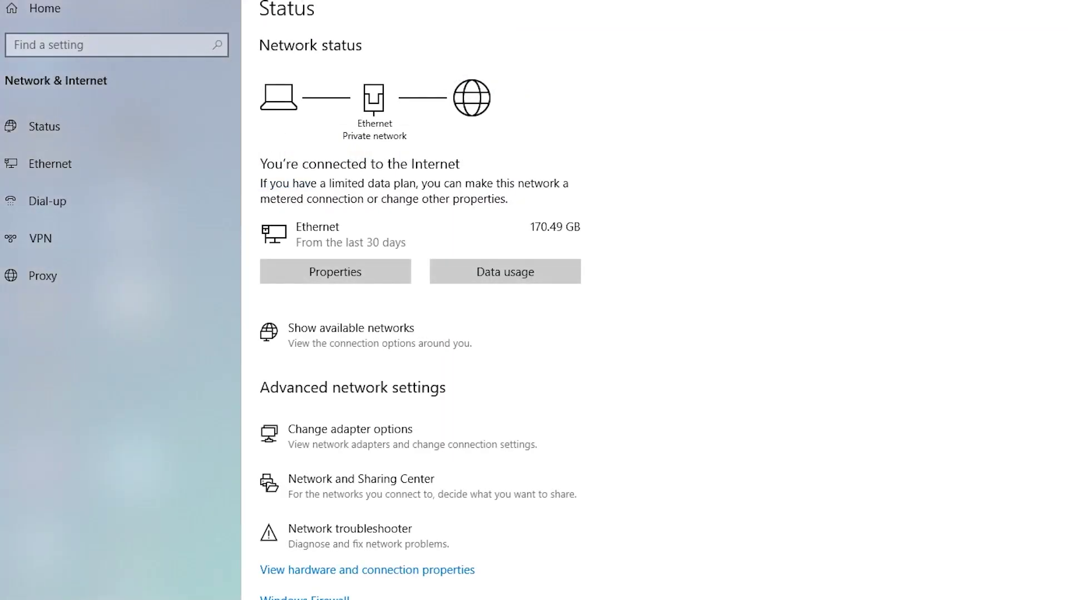